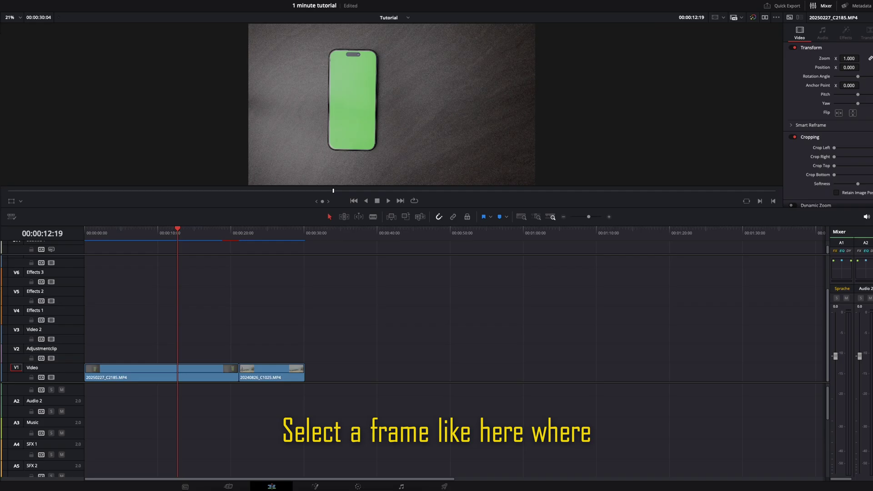
# - Blade the first phone clip just past one second and turn the short piece into a freeze frame
pyautogui.hotkey('ctrl', 'shift', '[')
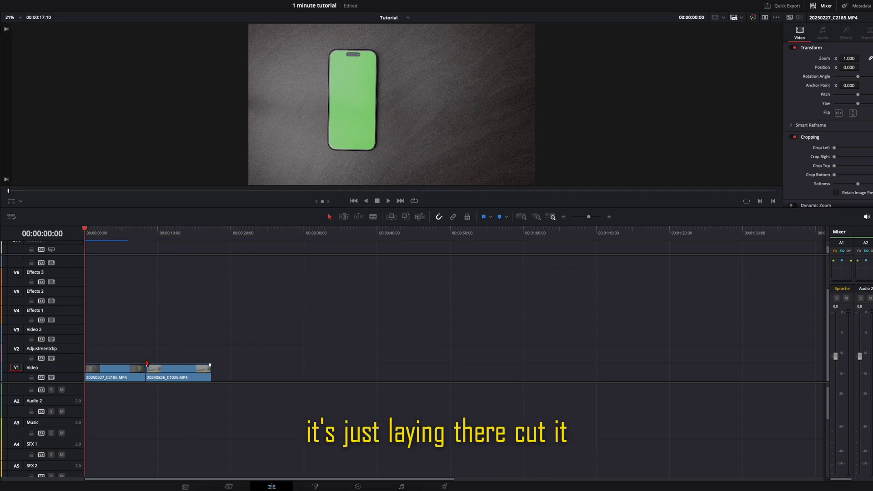
pyautogui.moveTo(89, 233); pyautogui.dragTo(93, 233)
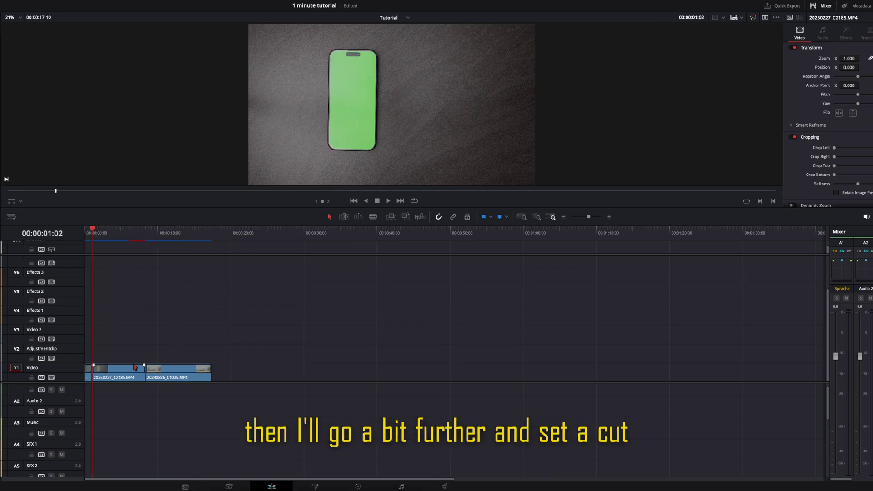
pyautogui.hotkey('ctrl', '=')
pyautogui.hotkey('ctrl', 'b')
pyautogui.click(90, 376)
pyautogui.rightClick(114, 379)
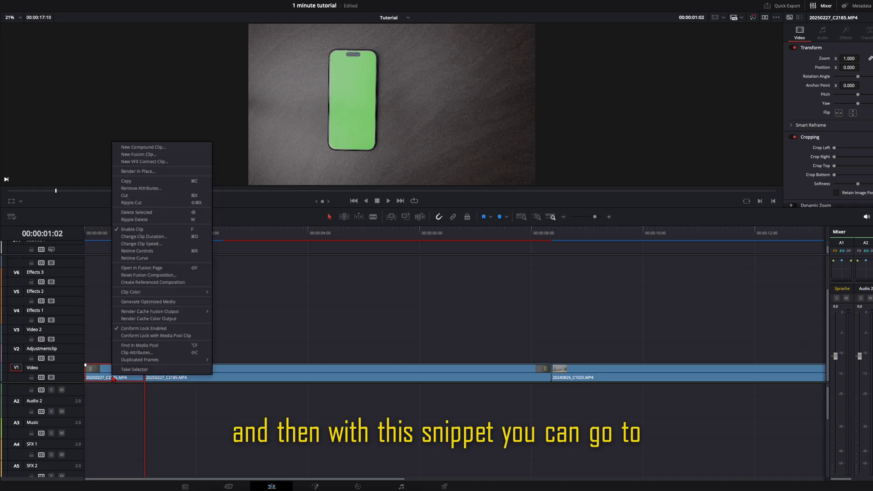
pyautogui.click(135, 244)
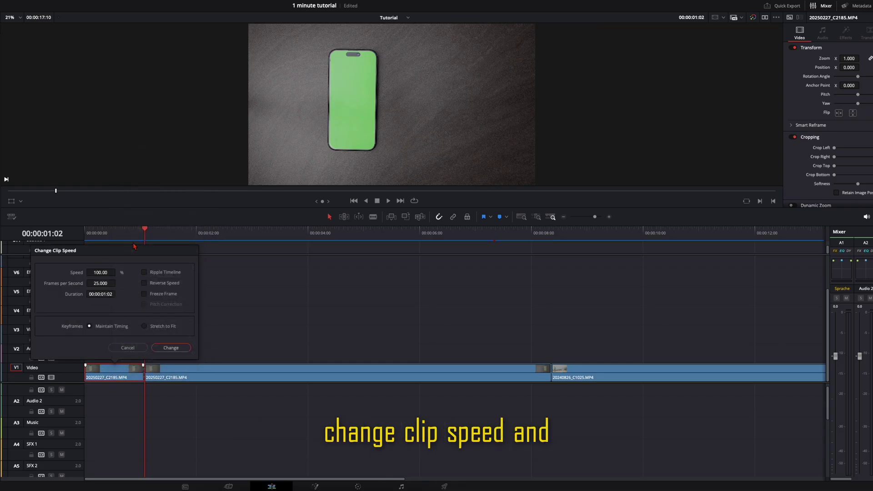
pyautogui.click(145, 294)
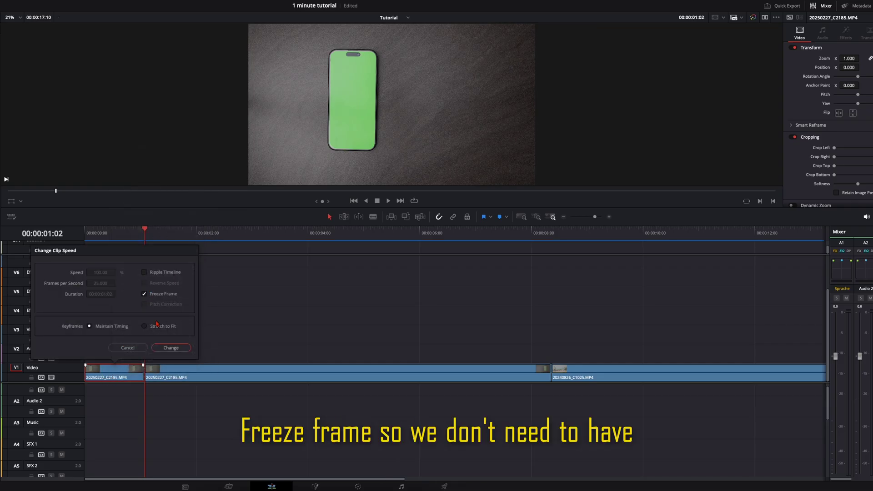
pyautogui.click(171, 348)
pyautogui.click(119, 234)
pyautogui.moveTo(121, 232); pyautogui.dragTo(306, 240)
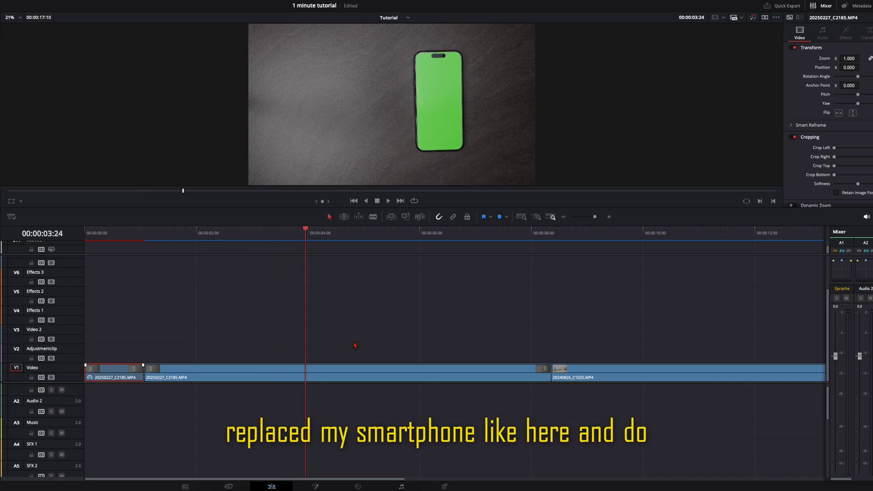
# - Ripple-trim the middle phone clip to about one second and make it a freeze frame
pyautogui.hotkey('ctrl', 'shift', '[')
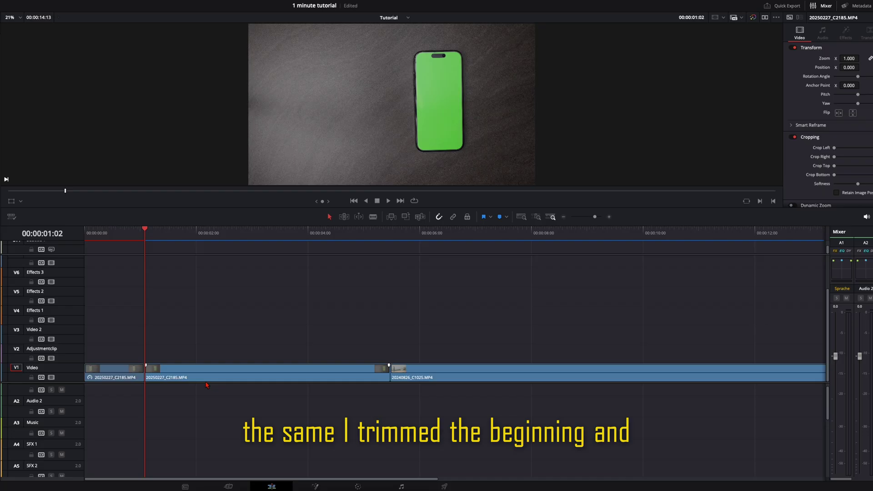
pyautogui.press('space')
pyautogui.press('space')
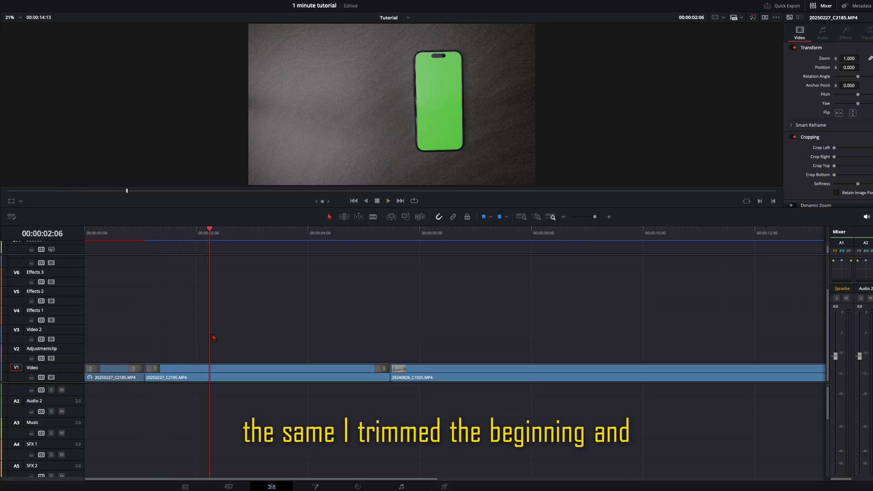
pyautogui.hotkey('ctrl', 'shift', ']')
pyautogui.press('Up')
pyautogui.click(176, 370)
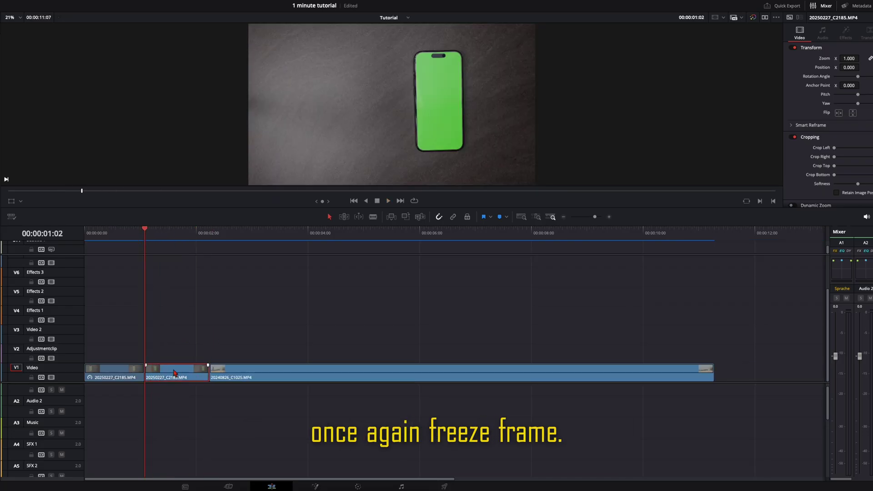
pyautogui.press('r')
pyautogui.click(206, 294)
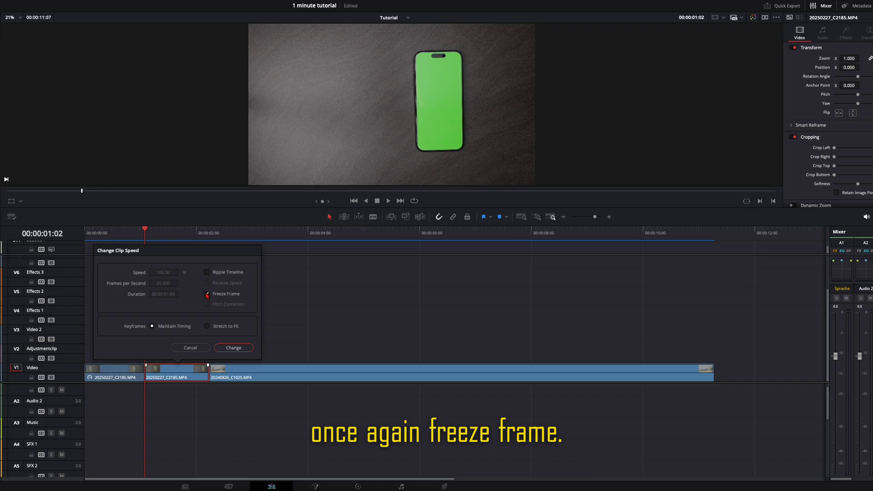
pyautogui.click(233, 348)
pyautogui.moveTo(144, 229); pyautogui.dragTo(497, 247)
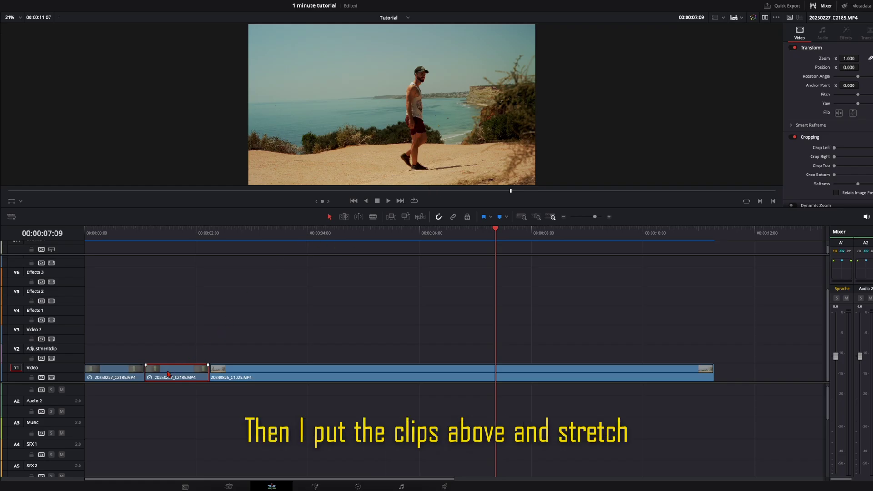
# - Move the phone clips to V2 and V3, close the V1 gap, and stretch them to the beach clip
pyautogui.moveTo(166, 366); pyautogui.dragTo(167, 349)
pyautogui.moveTo(131, 375); pyautogui.dragTo(132, 337)
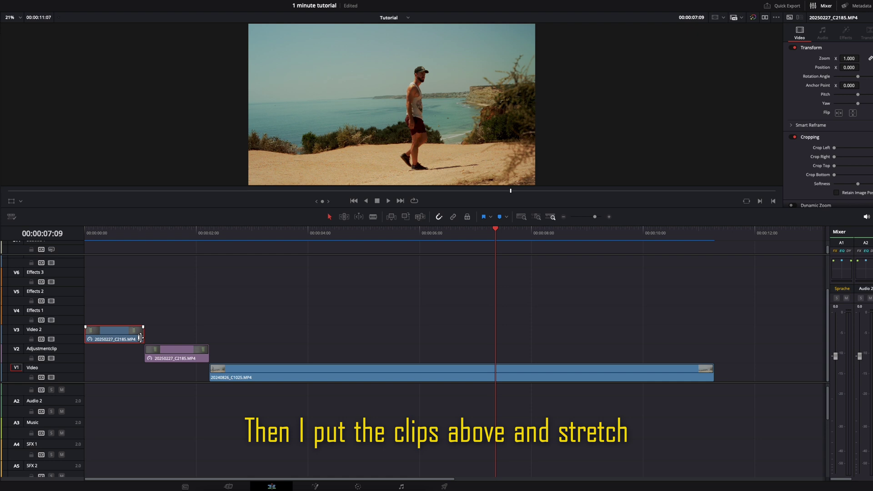
pyautogui.click(185, 370)
pyautogui.press('BackSpace')
pyautogui.moveTo(182, 353); pyautogui.dragTo(588, 334)
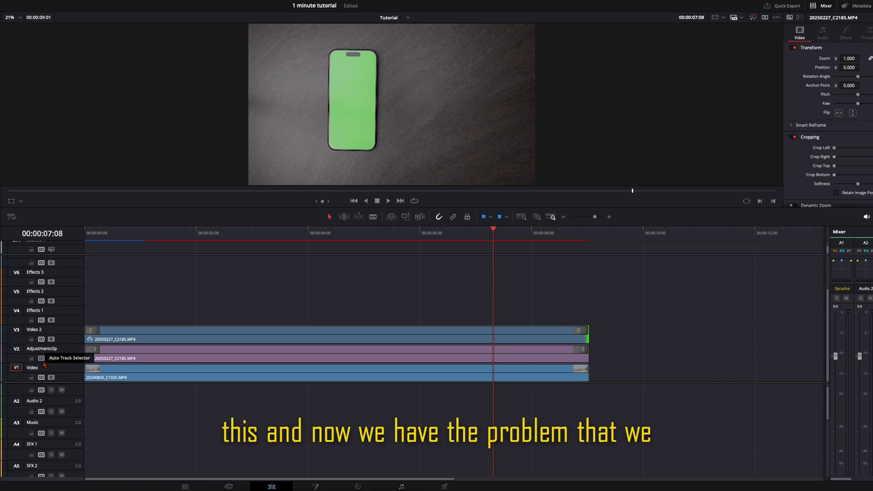
# - Set the top phone clip's Crop Right to 1788.100 so the second phone appears
pyautogui.click(263, 339)
pyautogui.click(320, 336)
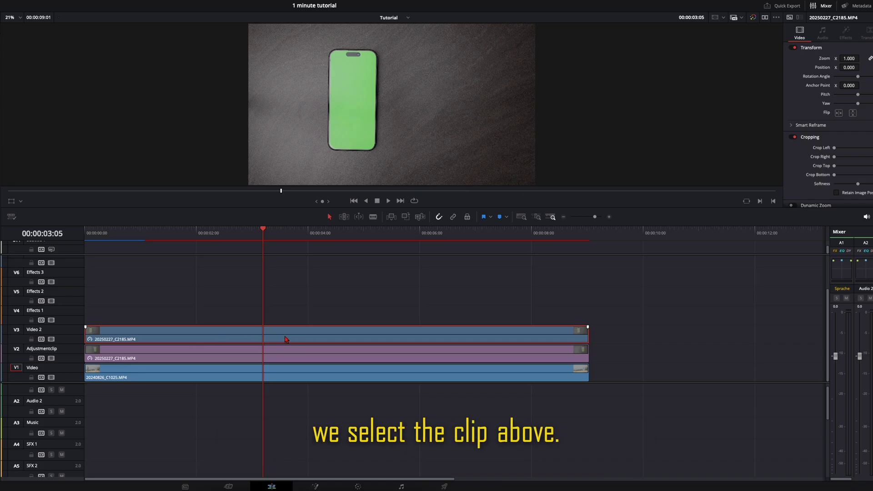
pyautogui.click(836, 10)
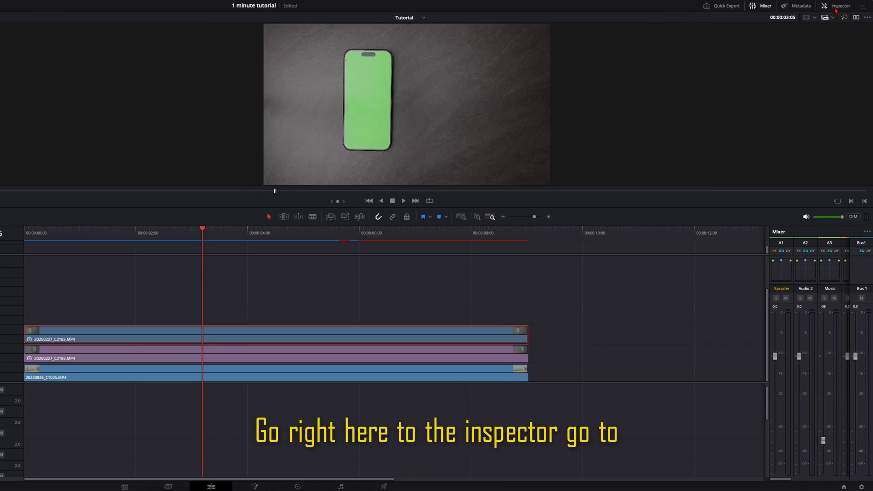
pyautogui.click(836, 7)
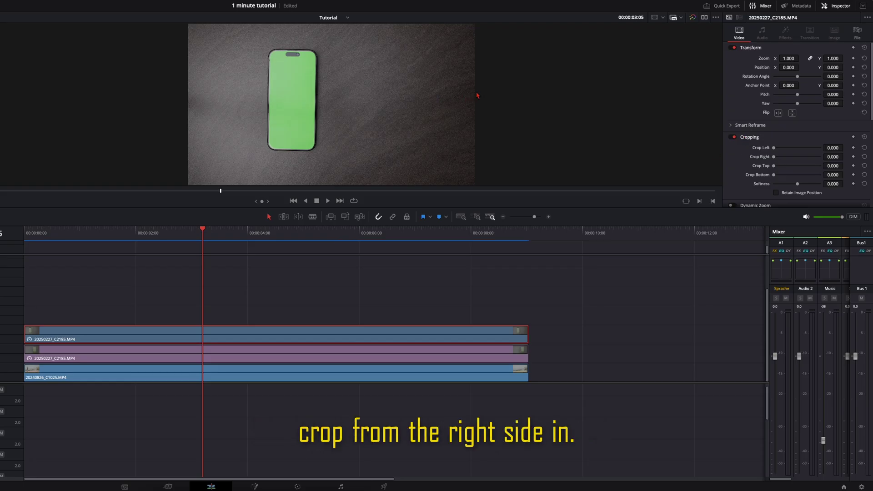
pyautogui.moveTo(774, 156); pyautogui.dragTo(795, 160)
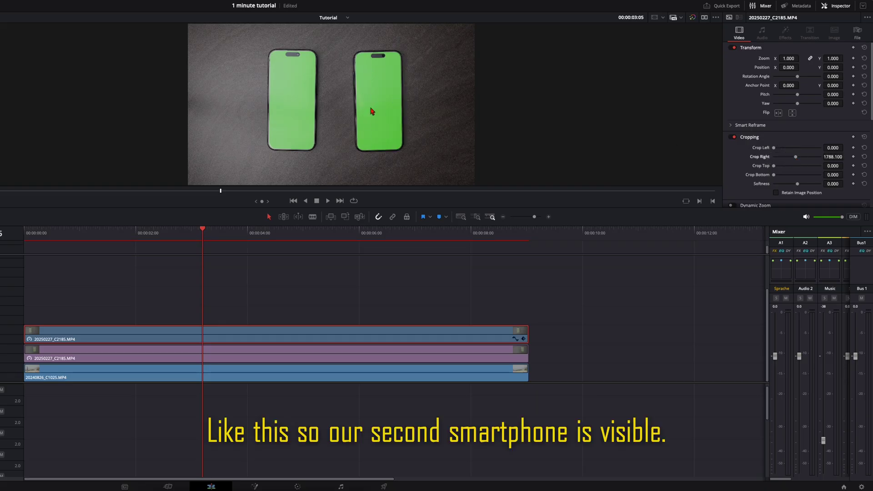
# - Open the V3 phone clip in Fusion and add a Delta Keyer after MediaIn1
pyautogui.click(286, 307)
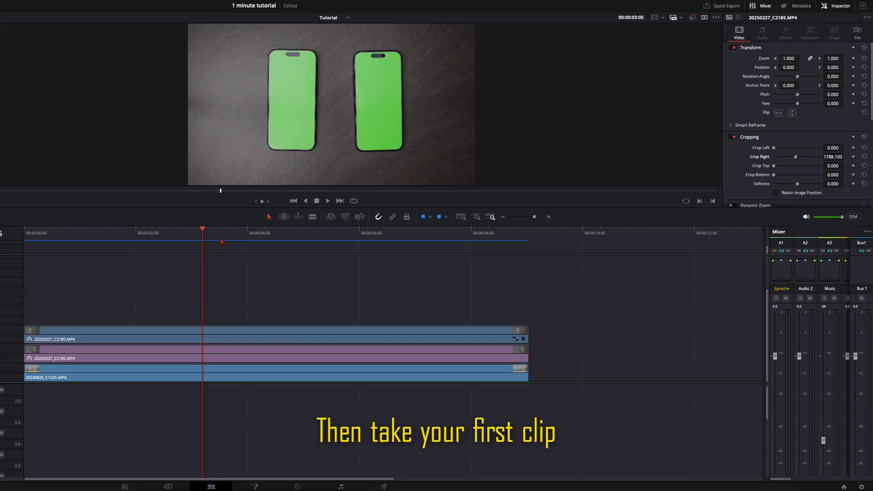
pyautogui.click(221, 341)
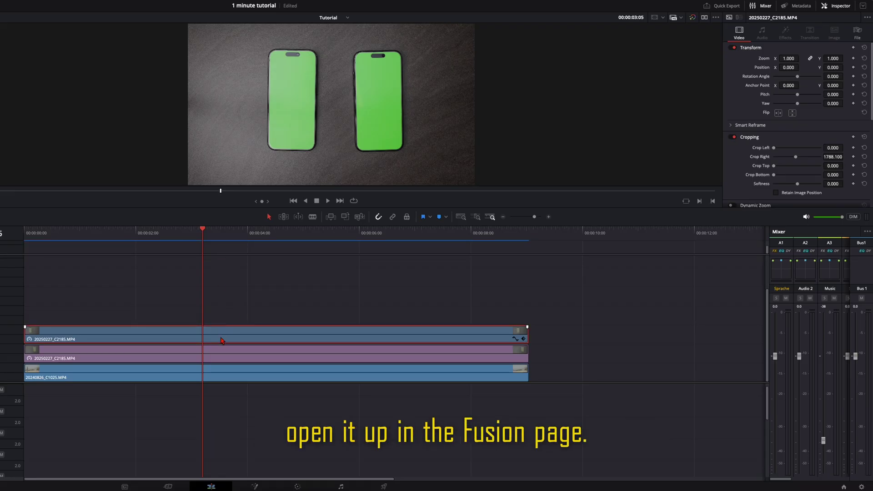
pyautogui.click(257, 410)
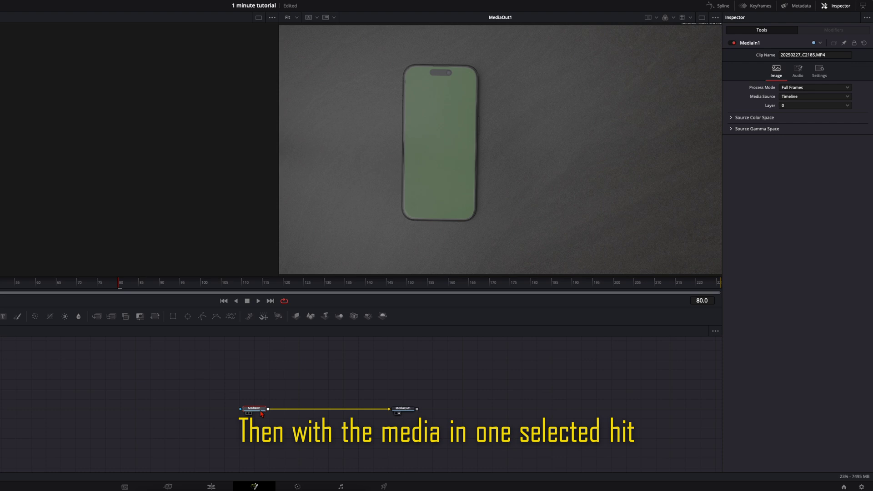
pyautogui.hotkey('shift', 'space')
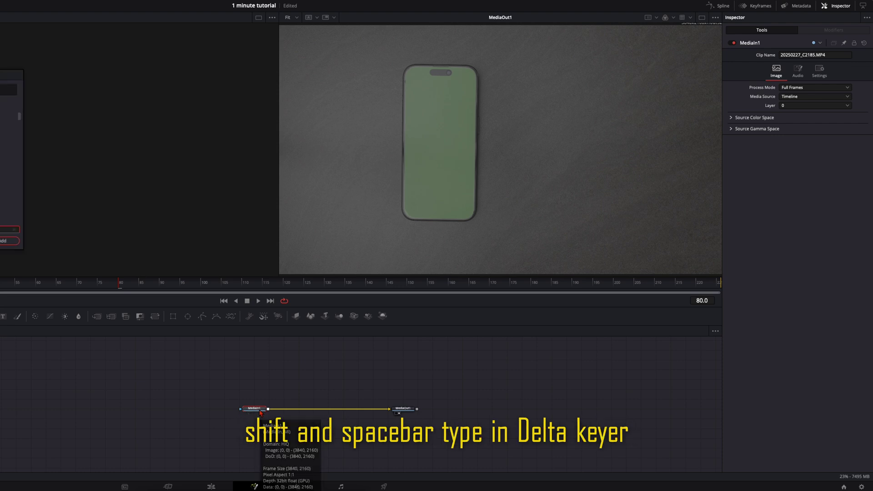
pyautogui.moveTo(14, 73); pyautogui.dragTo(217, 94)
pyautogui.write('delt')
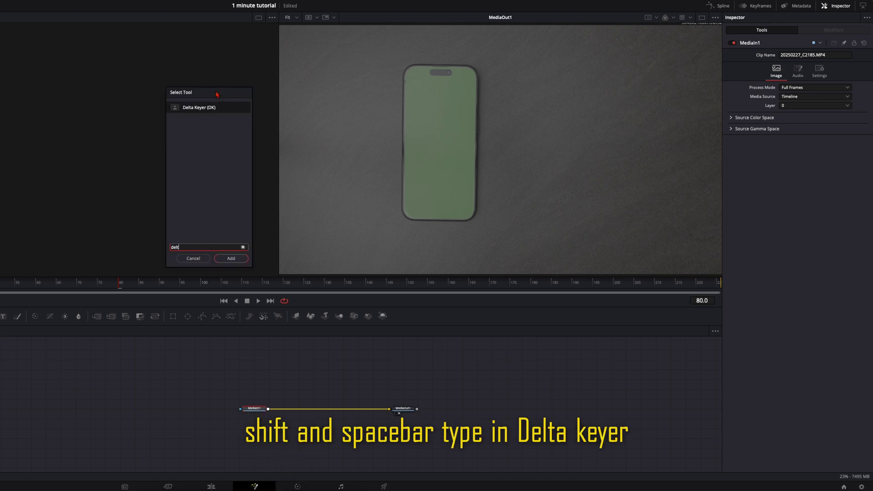
pyautogui.press('Return')
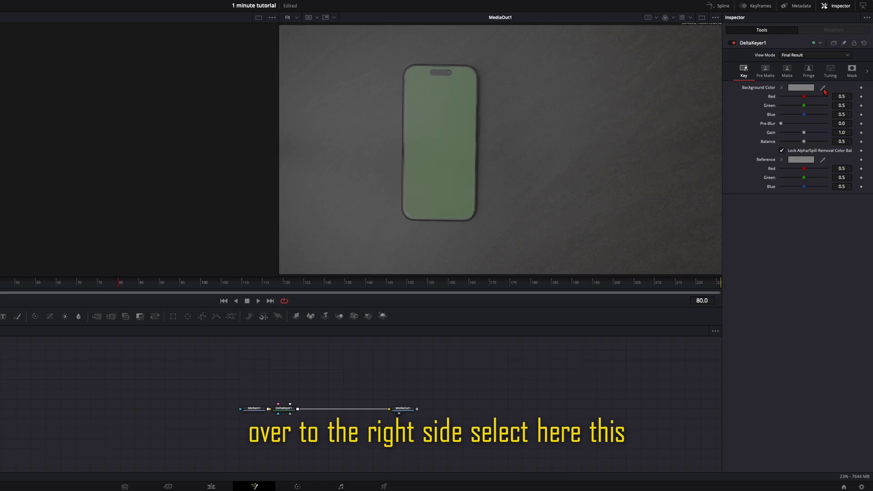
# - Sample the green phone screen as the Delta Keyer background colour and raise Gain to 1.827
pyautogui.moveTo(823, 90); pyautogui.dragTo(430, 134)
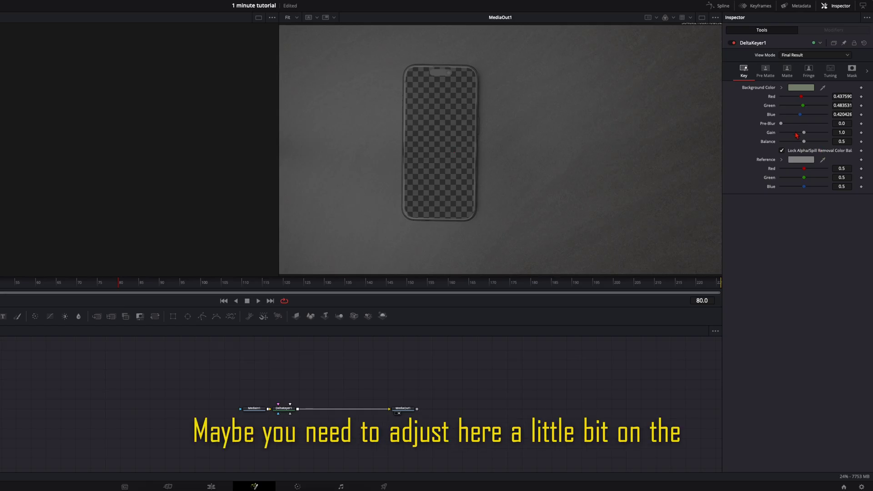
pyautogui.moveTo(805, 134); pyautogui.dragTo(822, 136)
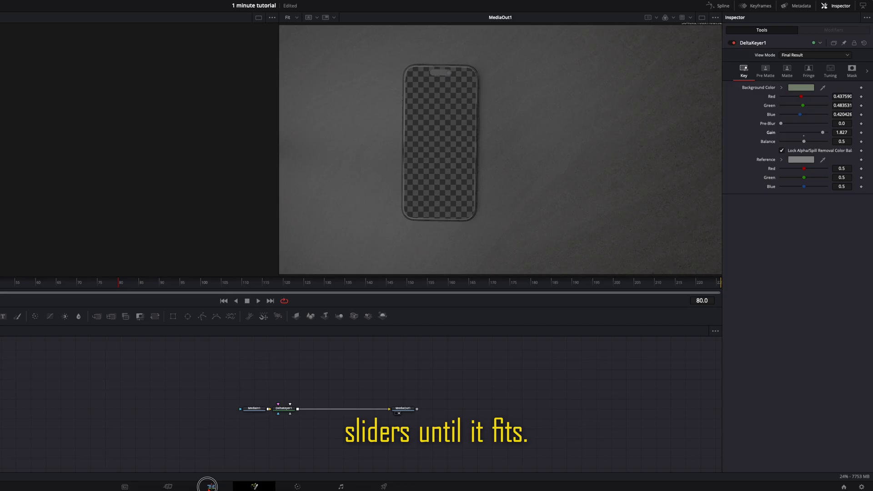
pyautogui.click(208, 487)
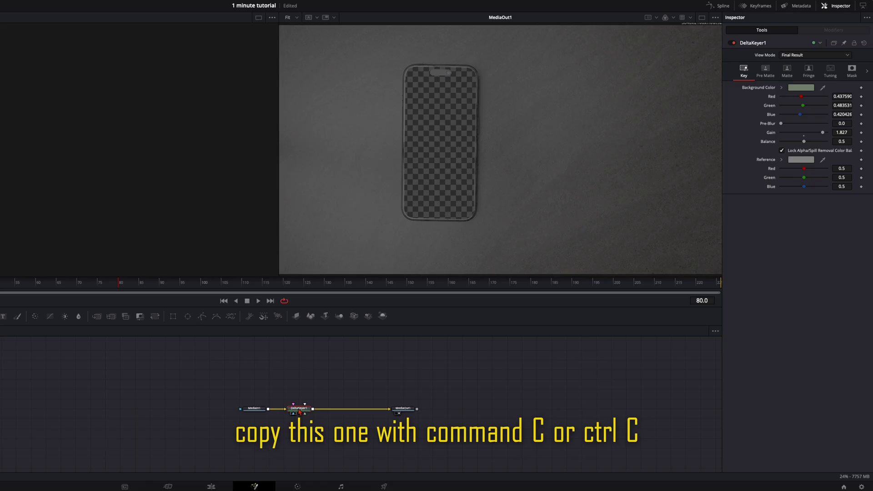
# - Paste the Delta Keyer after MediaIn1 of the middle phone clip in Fusion, then return to Edit
pyautogui.click(218, 486)
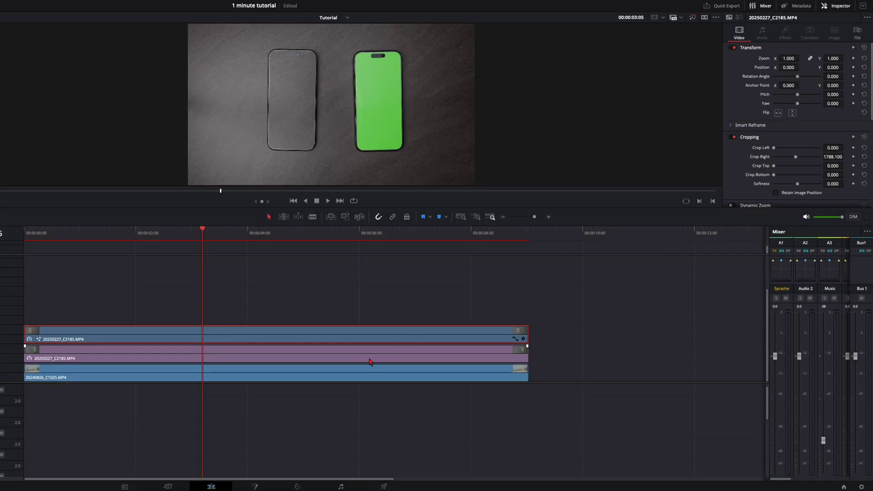
pyautogui.hotkey('shift', '5')
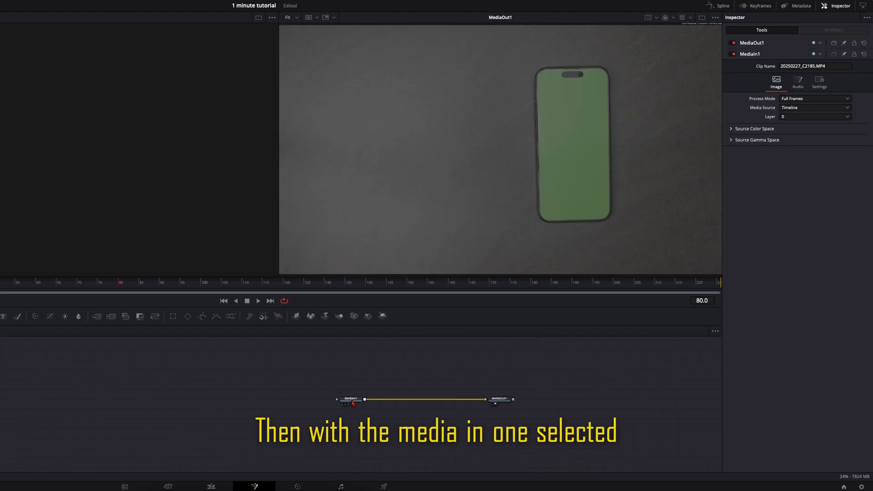
pyautogui.click(353, 400)
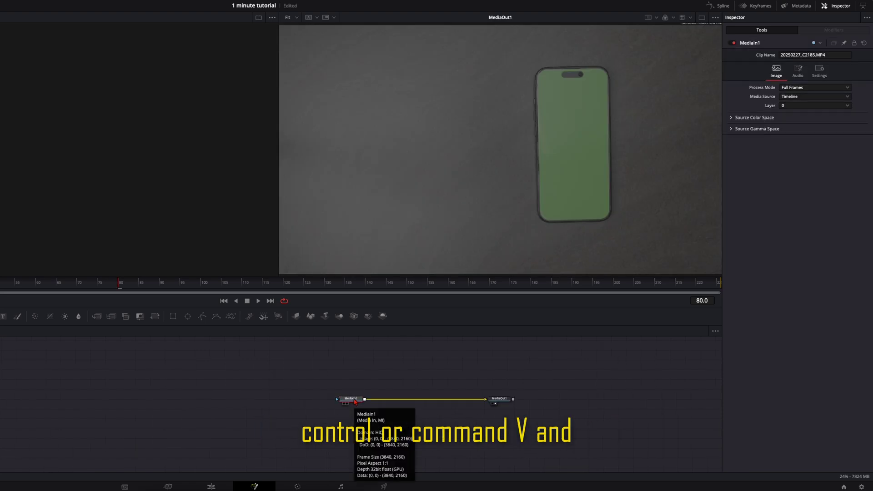
pyautogui.hotkey('ctrl', 'v')
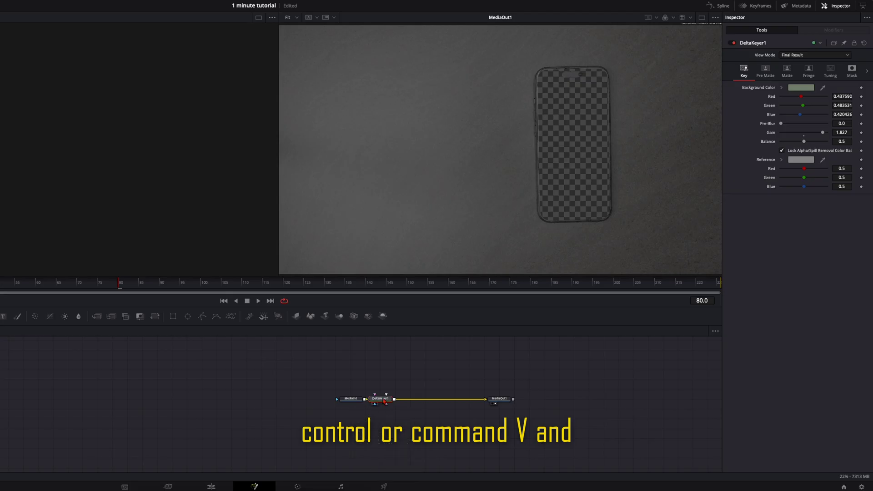
pyautogui.click(212, 486)
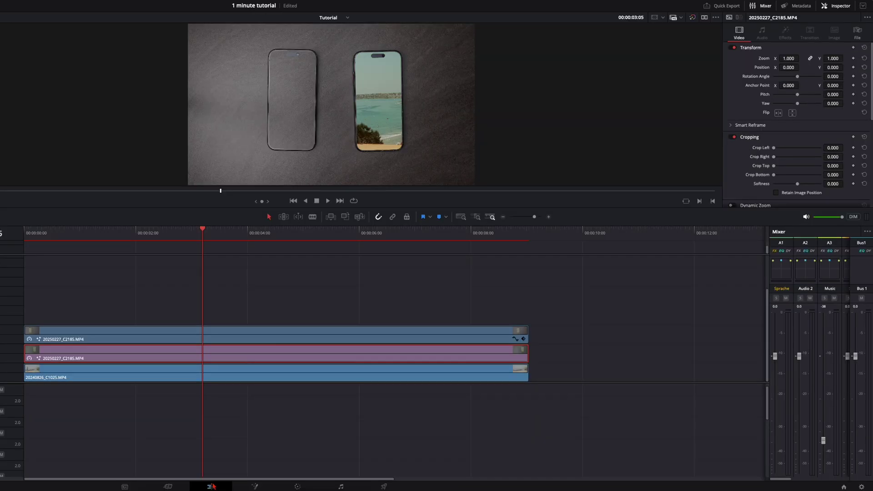
# - Crop the middle phone clip from the left and scale the beach clip down to 0.710 zoom
pyautogui.click(397, 379)
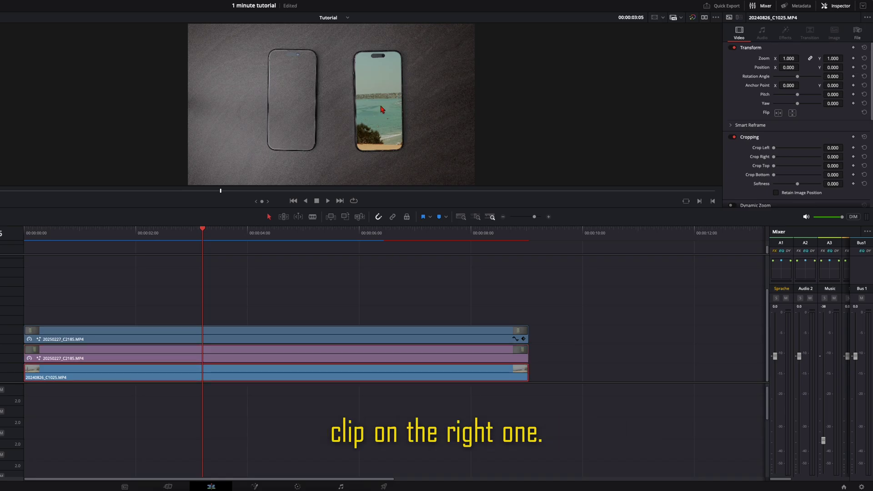
pyautogui.click(385, 342)
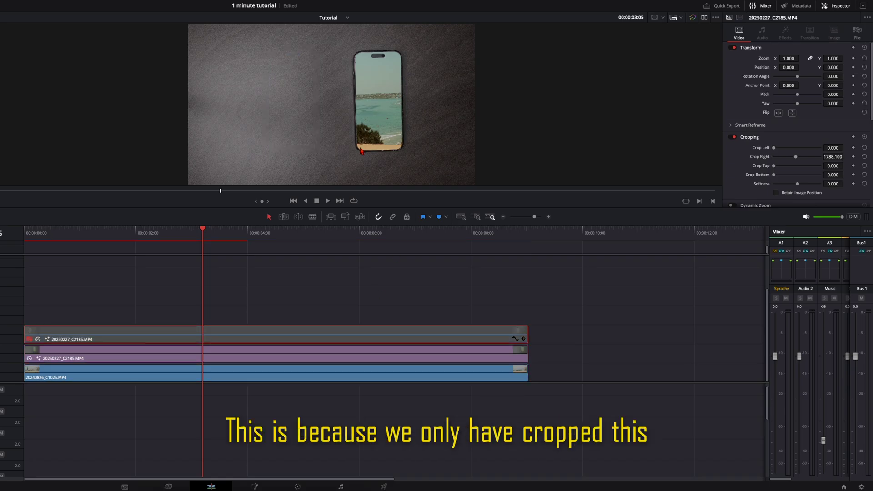
pyautogui.click(321, 359)
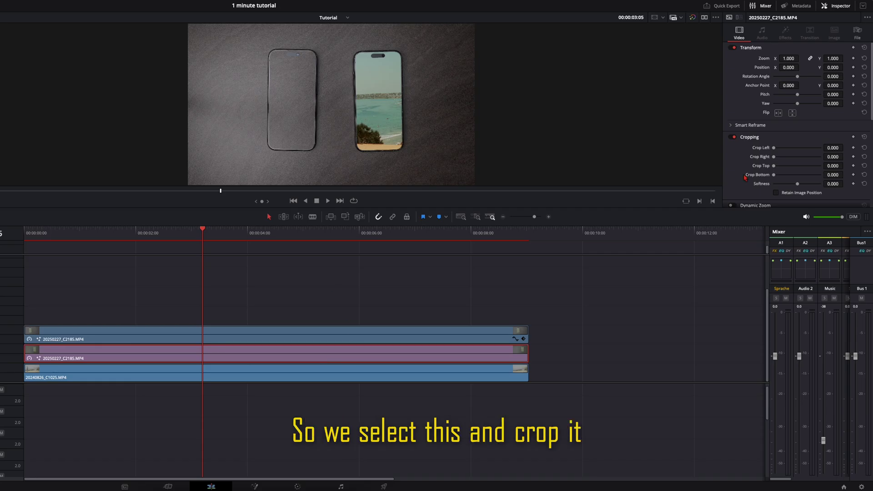
pyautogui.moveTo(775, 151); pyautogui.dragTo(801, 152)
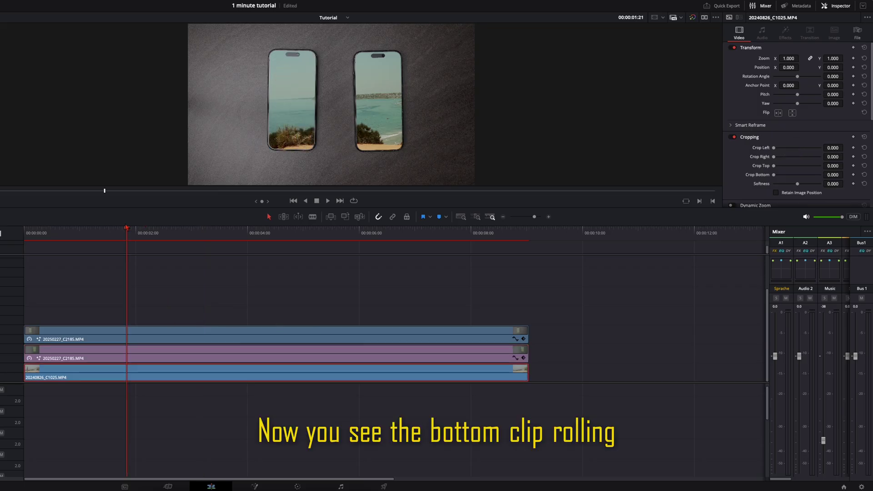
pyautogui.moveTo(127, 227); pyautogui.dragTo(238, 238)
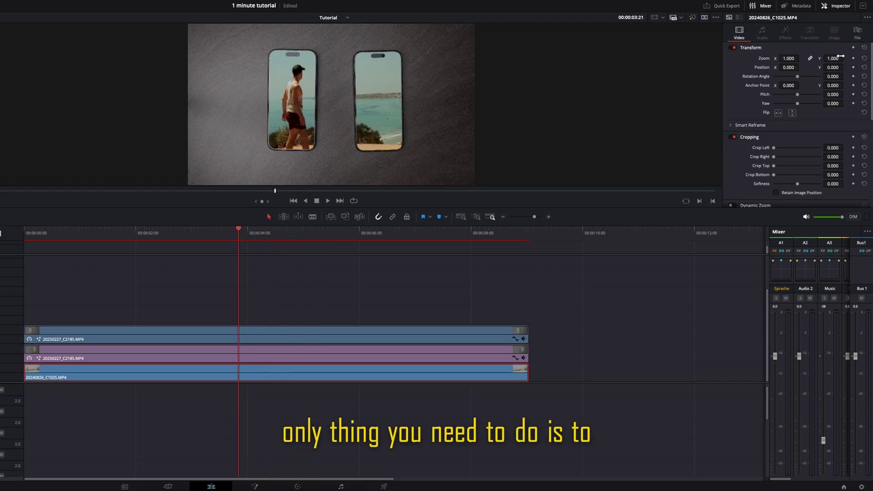
pyautogui.moveTo(833, 58); pyautogui.dragTo(835, 59)
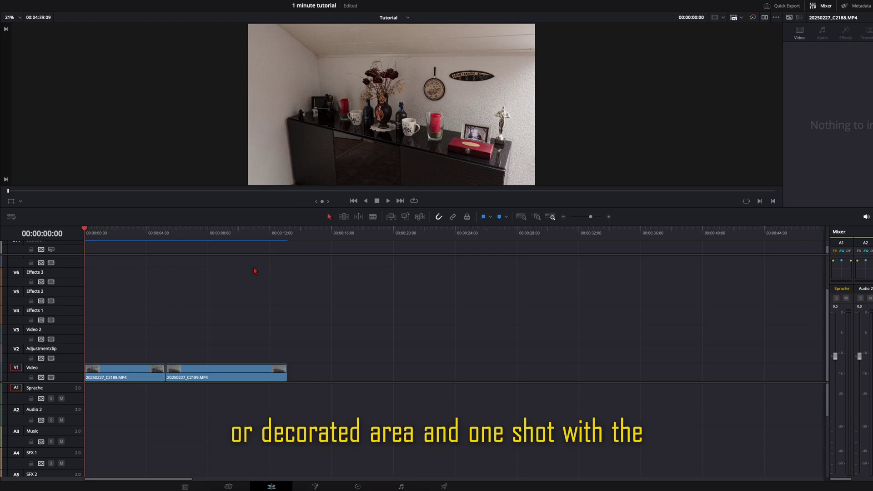
# - Scrub the second timeline to preview the green-screen phone shot and the decorated-room shot
pyautogui.click(196, 237)
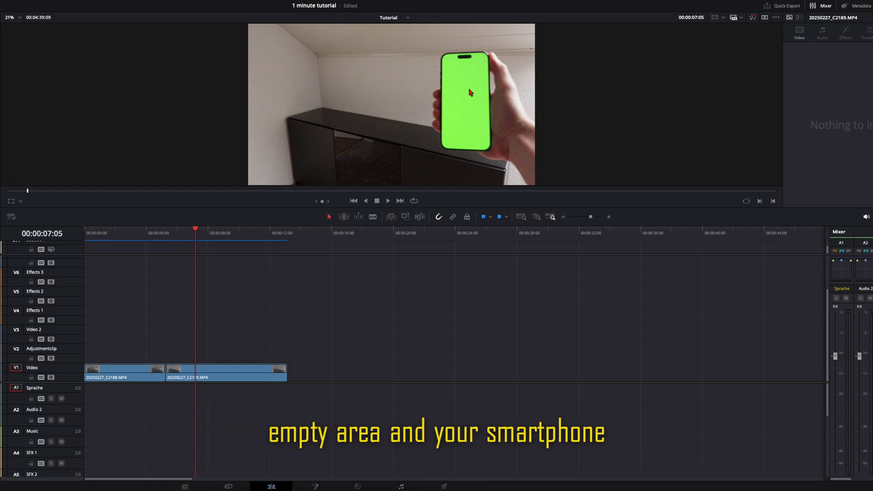
pyautogui.moveTo(103, 232); pyautogui.dragTo(84, 232)
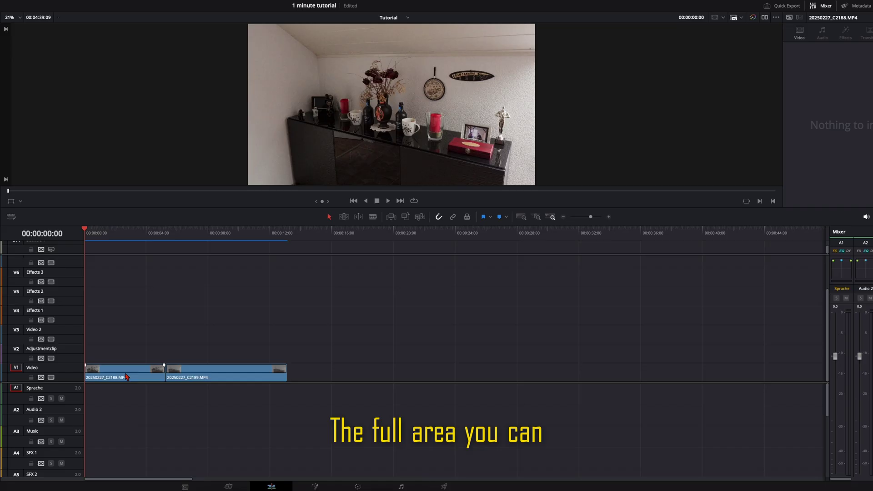
# - Turn the decorated-room clip into a freeze frame
pyautogui.click(127, 377)
pyautogui.press('r')
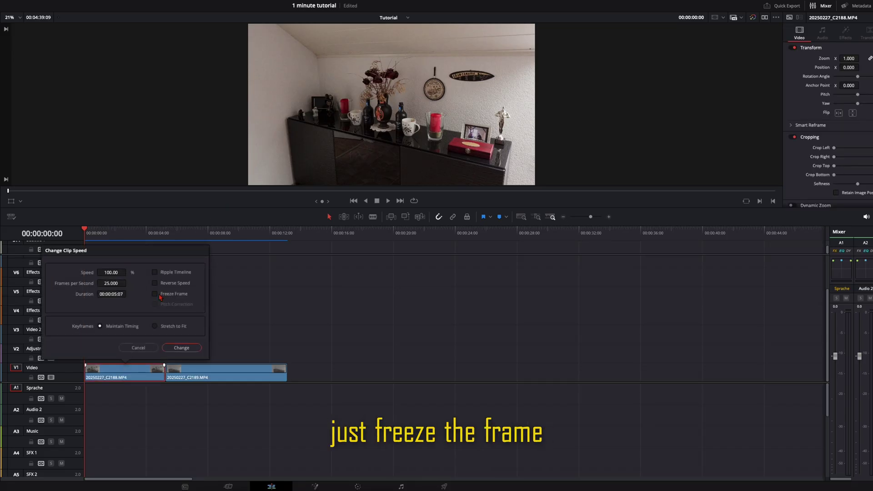
pyautogui.click(154, 294)
pyautogui.click(182, 348)
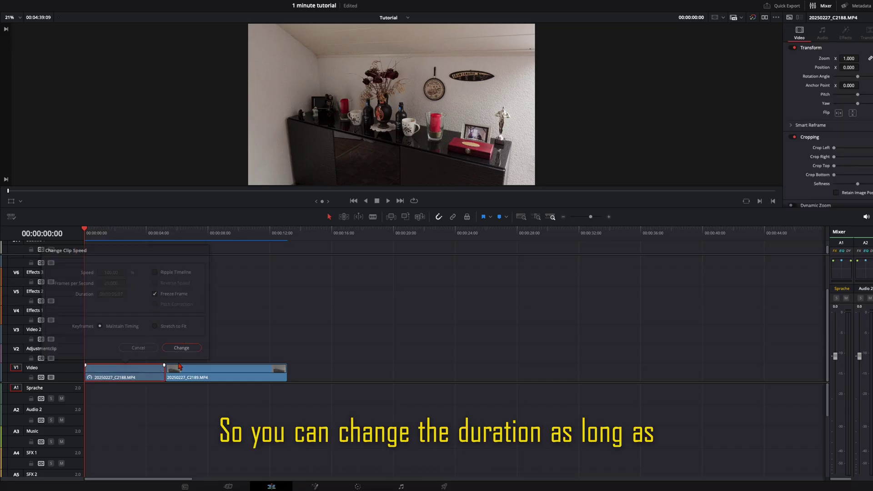
# - Place the green-screen phone clip on V2 at the start and trim the room clip to match
pyautogui.moveTo(182, 366); pyautogui.dragTo(287, 372)
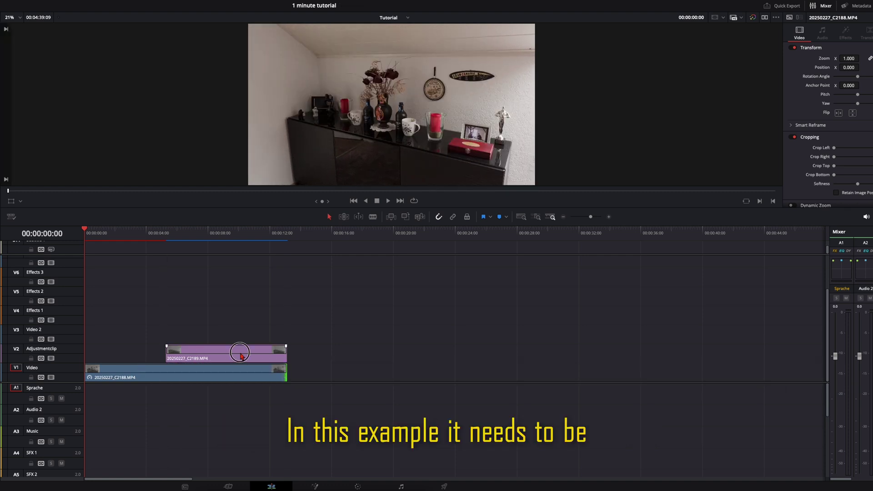
pyautogui.moveTo(199, 352); pyautogui.dragTo(153, 361)
pyautogui.moveTo(284, 374); pyautogui.dragTo(205, 371)
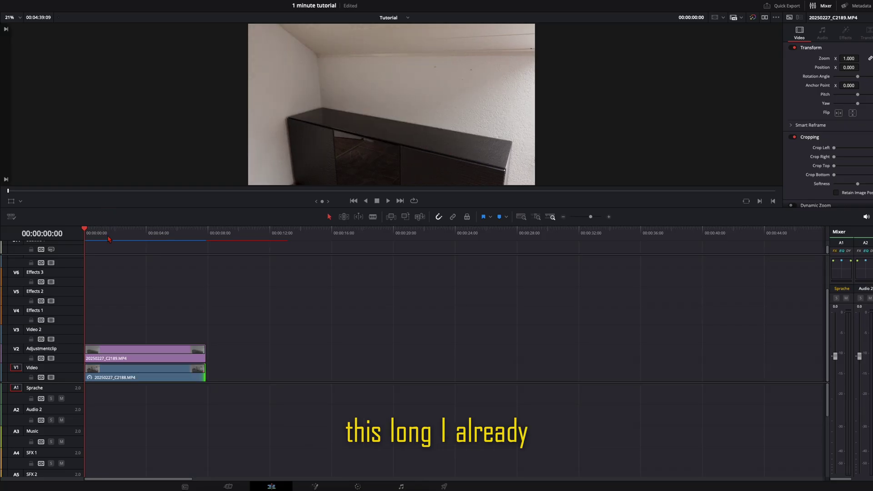
pyautogui.click(118, 355)
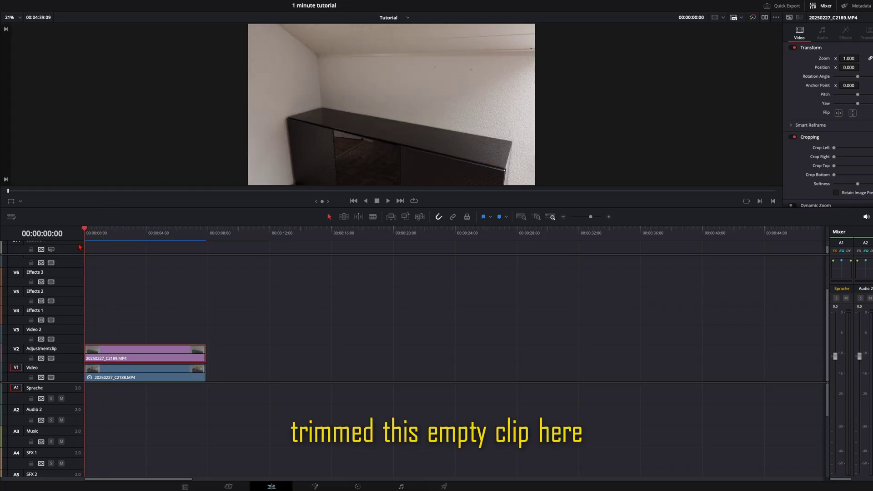
pyautogui.moveTo(85, 230); pyautogui.dragTo(54, 242)
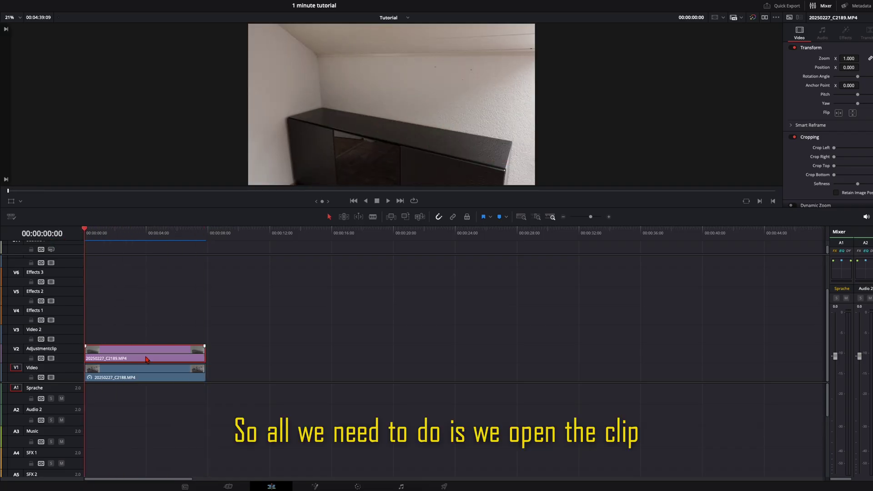
# - Open the V2 phone clip in Fusion and add a Delta Keyer node after the input
pyautogui.hotkey('shift', '5')
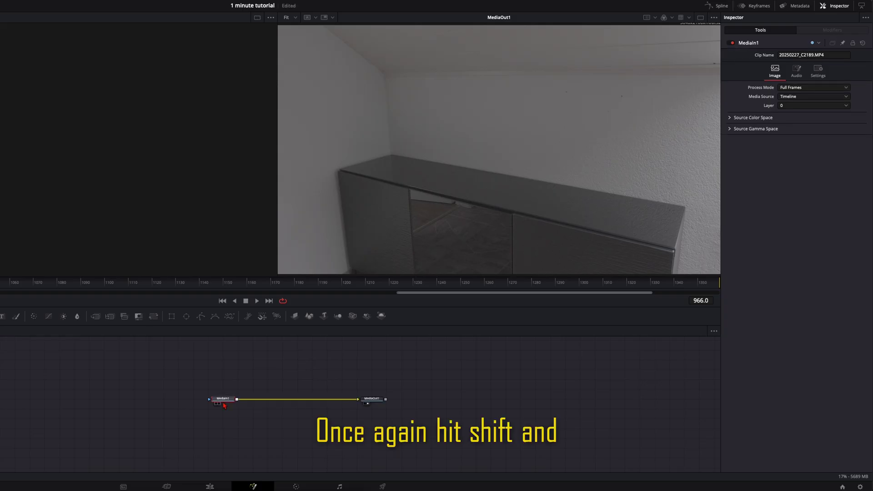
pyautogui.hotkey('shift', 'space')
pyautogui.write('delta keyer')
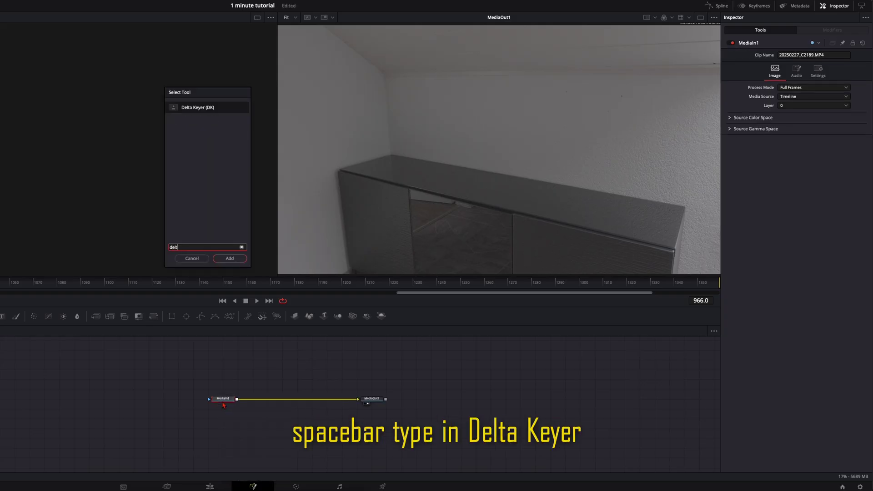
pyautogui.press('Return')
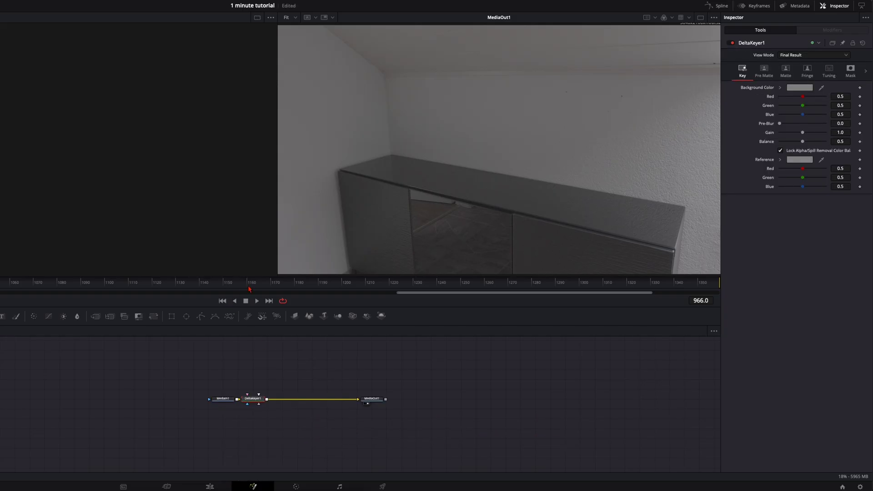
# - Sample the green phone screen as the key colour and lower Gain to 1.213
pyautogui.click(252, 282)
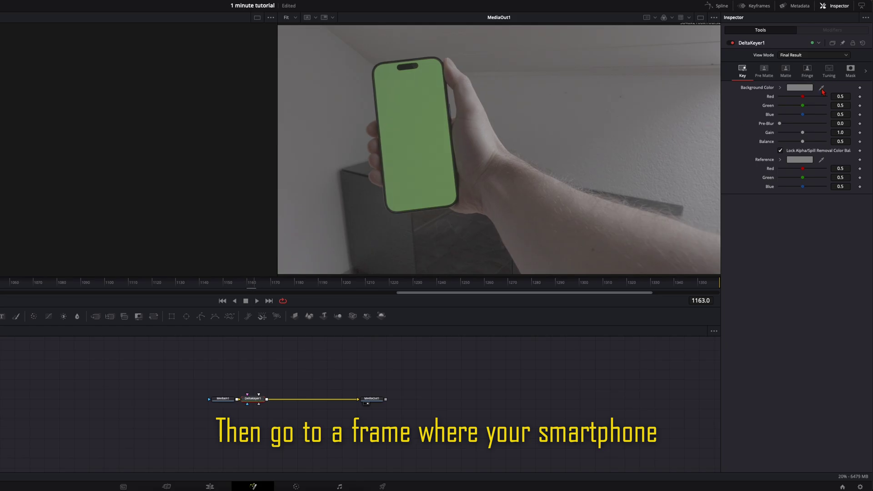
pyautogui.moveTo(822, 89); pyautogui.dragTo(403, 132)
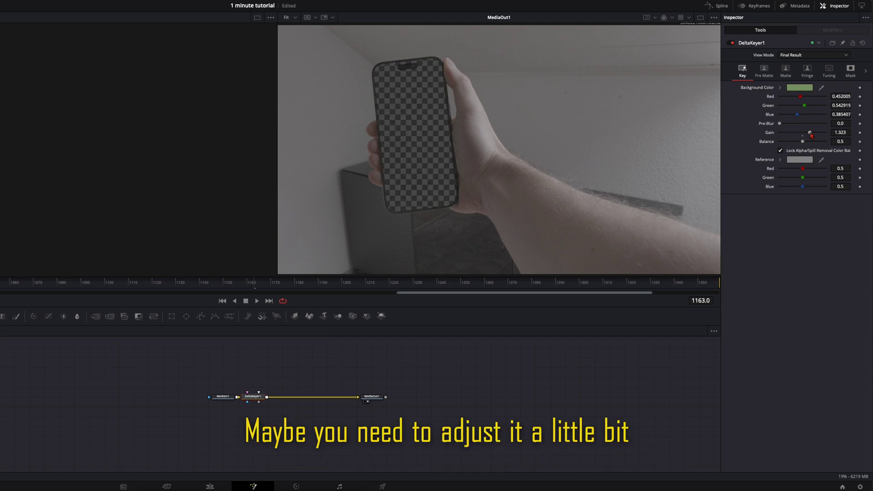
pyautogui.moveTo(812, 135); pyautogui.dragTo(809, 136)
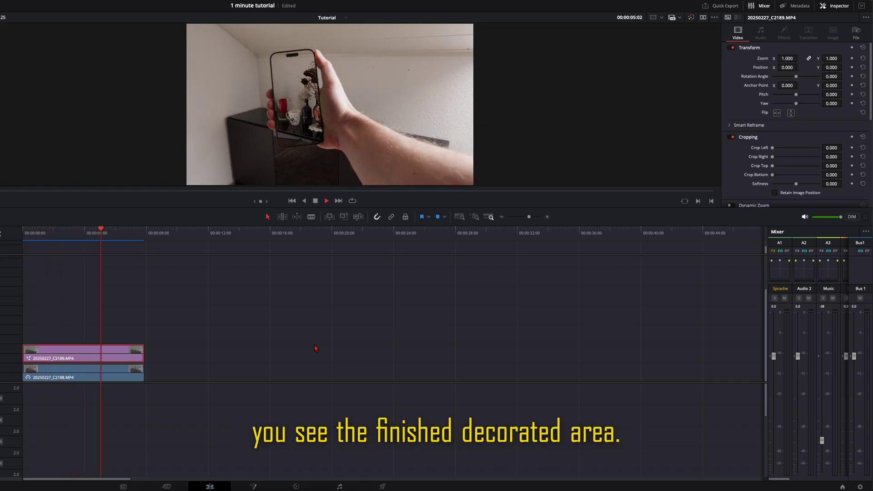
pyautogui.press('space')
pyautogui.click(39, 233)
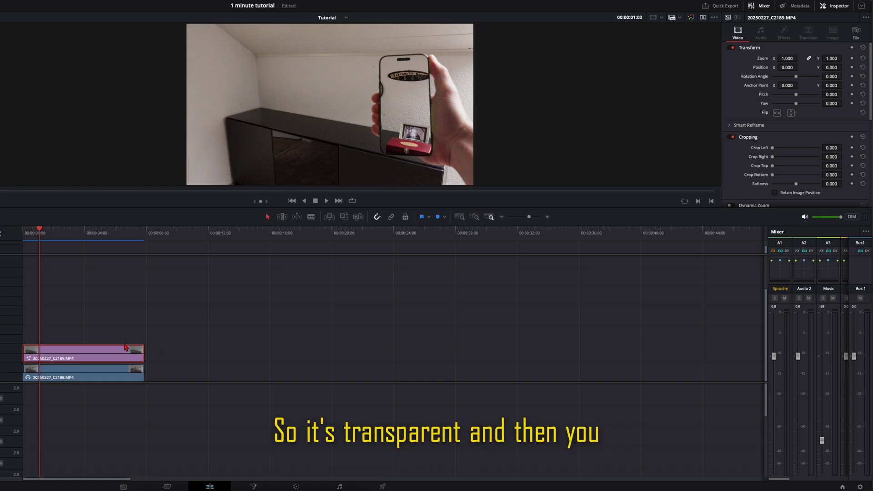
pyautogui.press('d')
pyautogui.press('d')
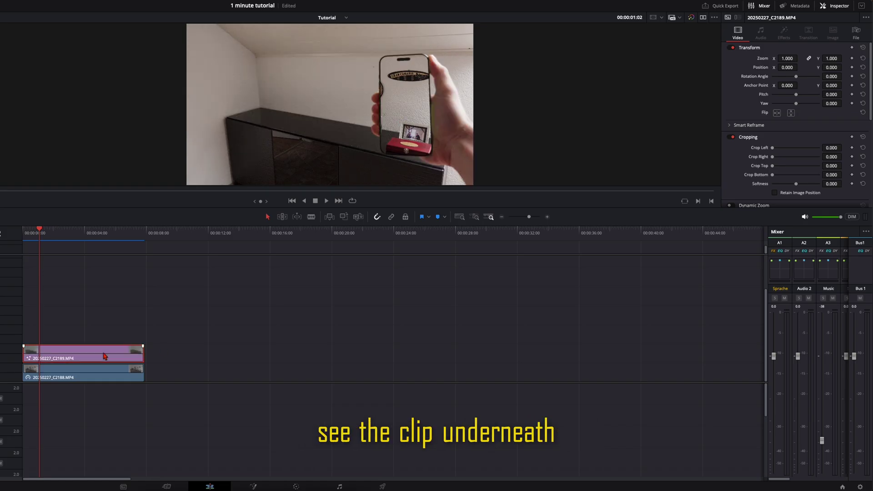
pyautogui.press('d')
pyautogui.press('d')
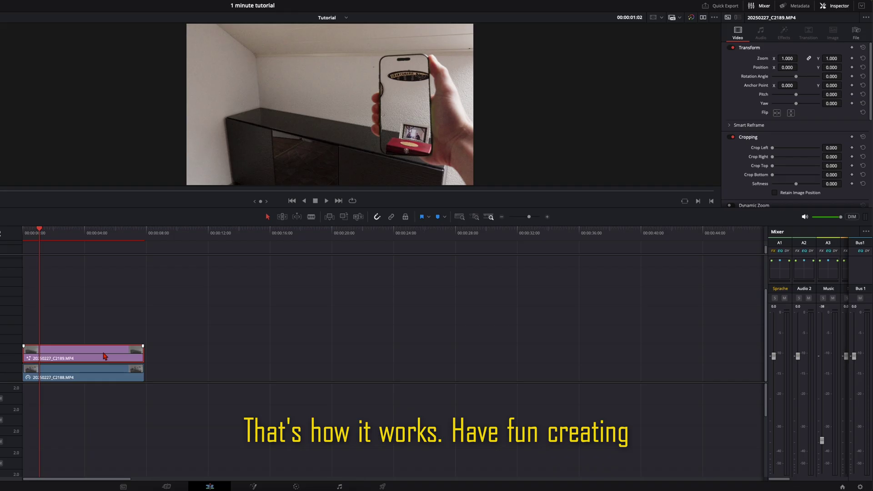